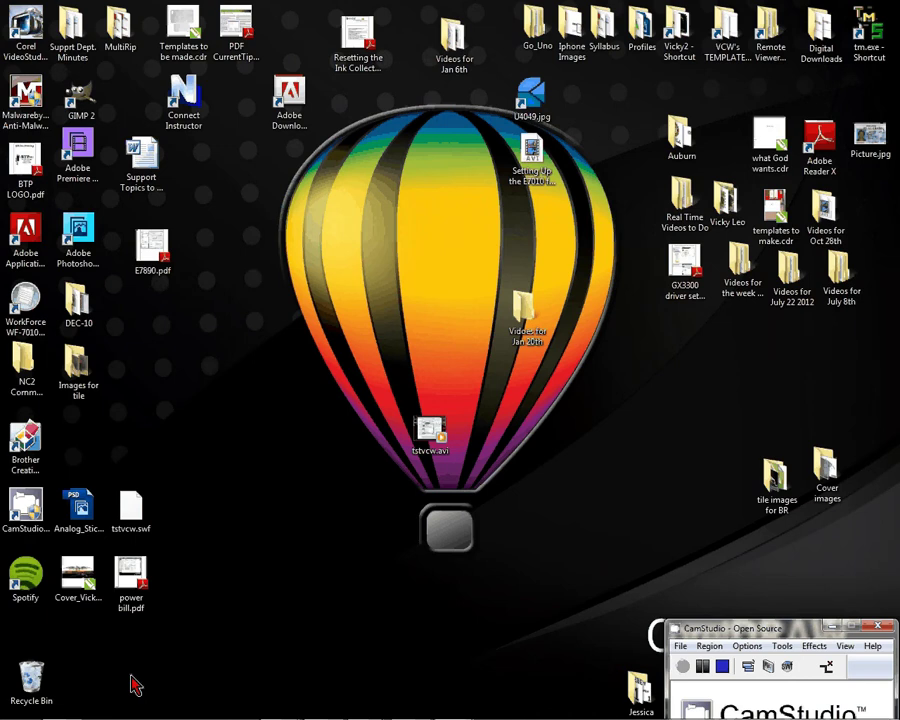
- Open the printing preferences of the GelSprinter GX e7700N printer from Devices and Printers
{"action": "left_click", "coordinate": [18, 706]}
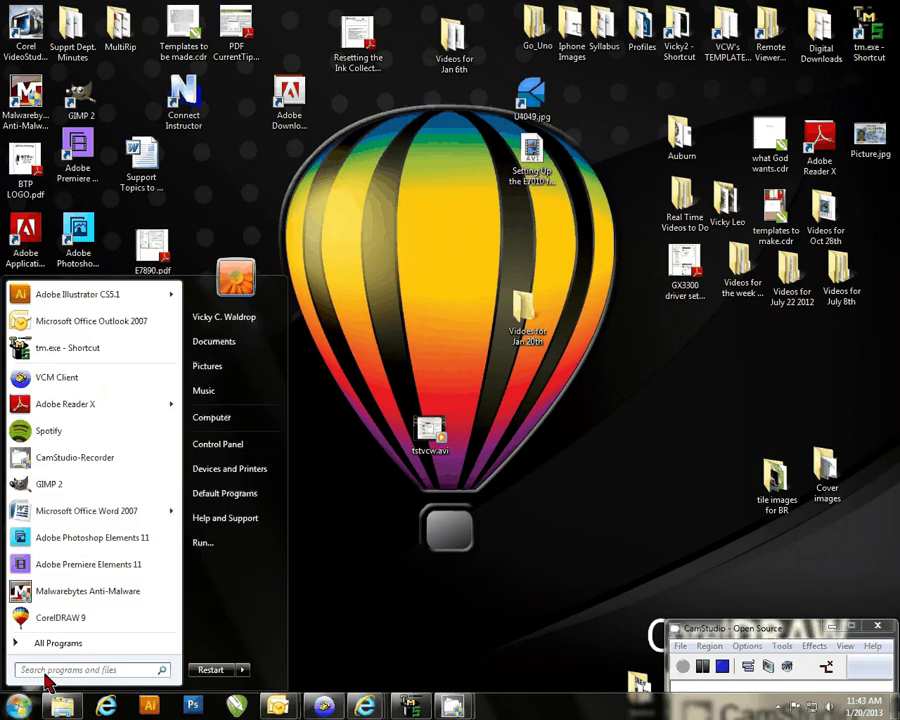
{"action": "left_click", "coordinate": [230, 469]}
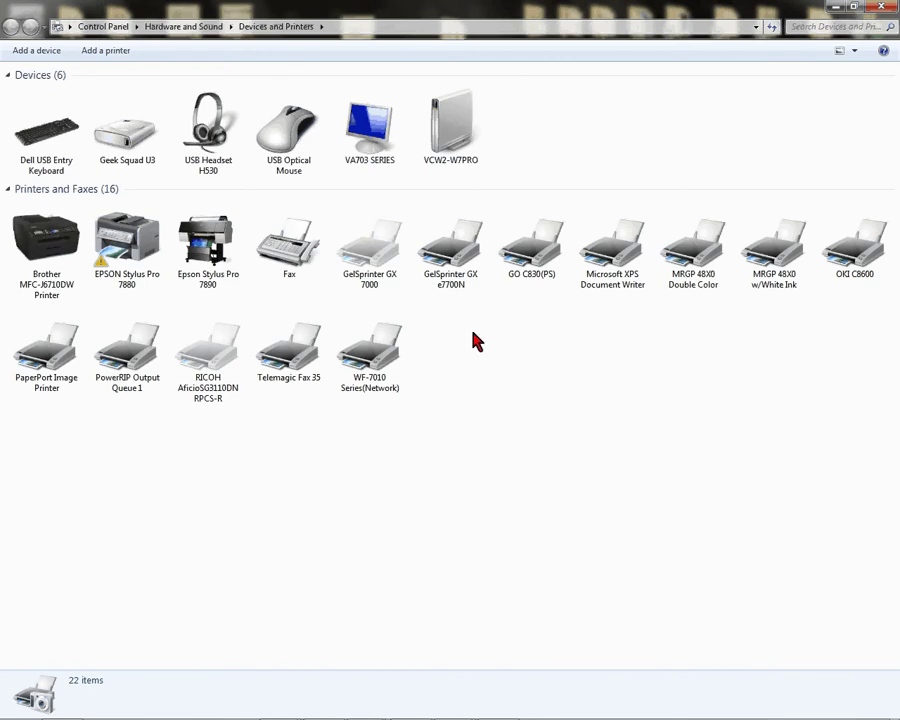
{"action": "mouse_move", "coordinate": [463, 293]}
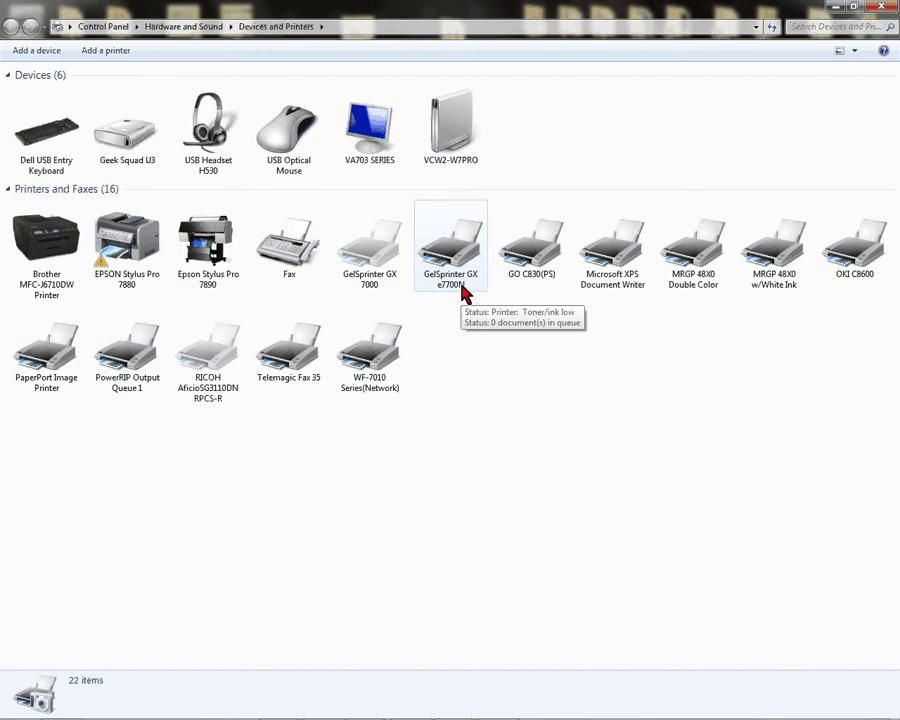
{"action": "left_click", "coordinate": [462, 290]}
{"action": "right_click", "coordinate": [463, 291]}
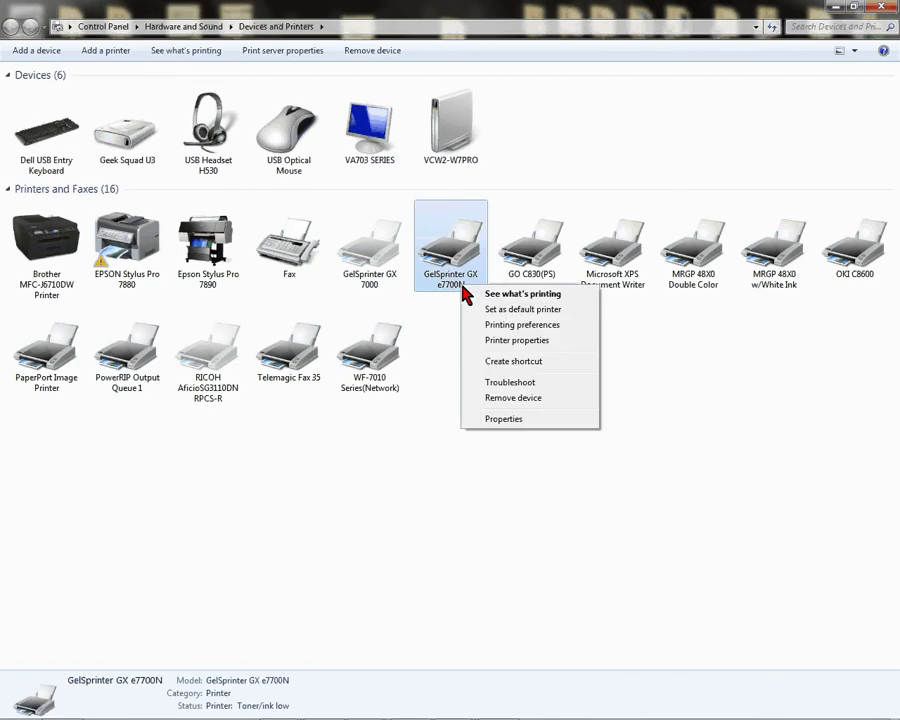
{"action": "left_click", "coordinate": [537, 326]}
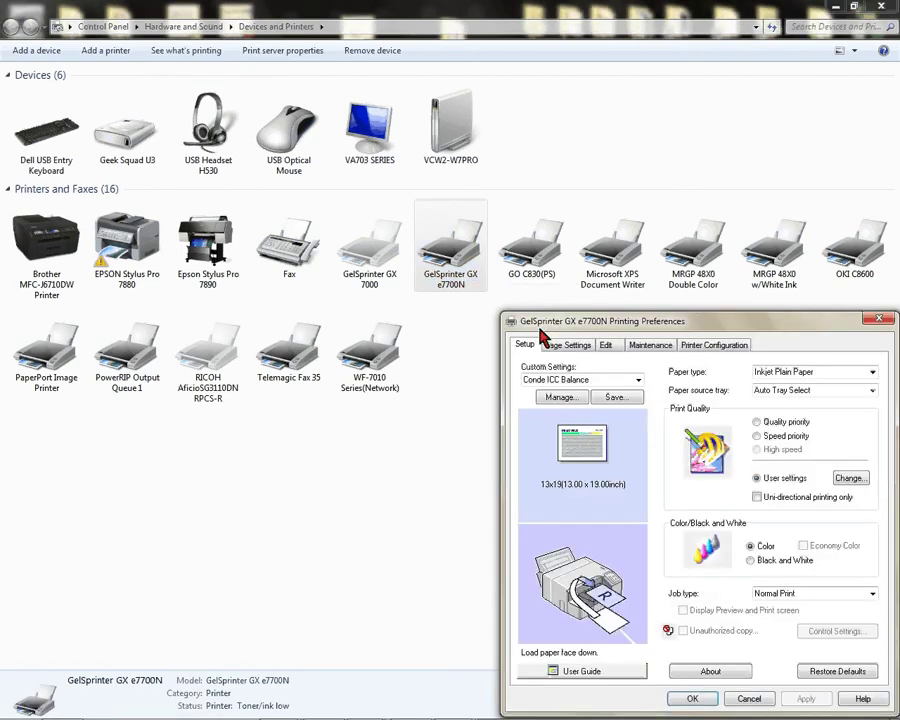
{"action": "left_click_drag", "start_coordinate": [705, 328], "coordinate": [511, 209]}
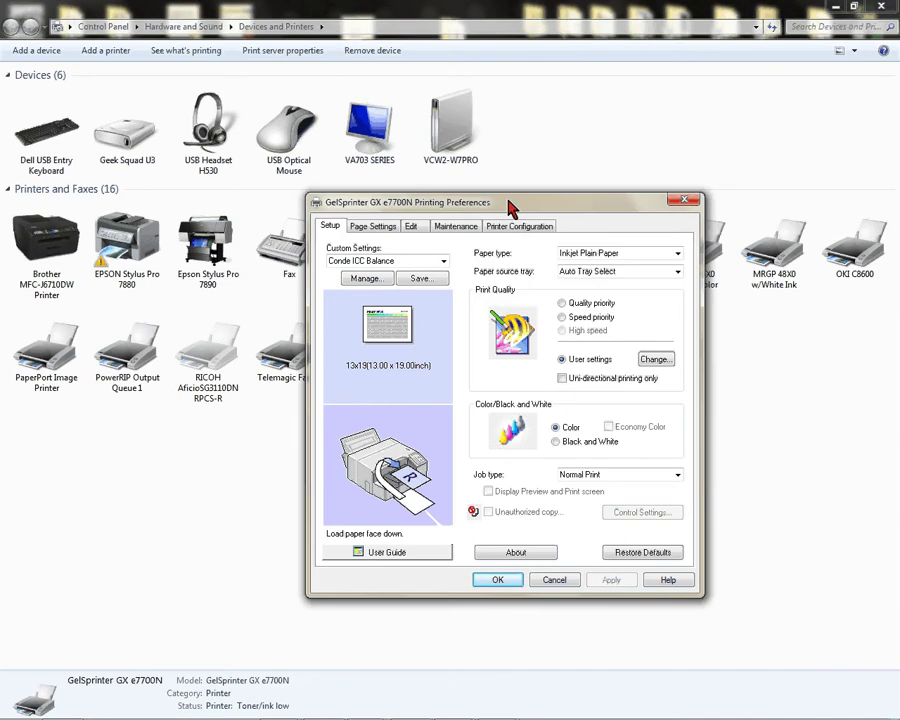
- Load the Conde ICC custom setting and open the balance adjustments of its print quality user settings
{"action": "left_click", "coordinate": [443, 261]}
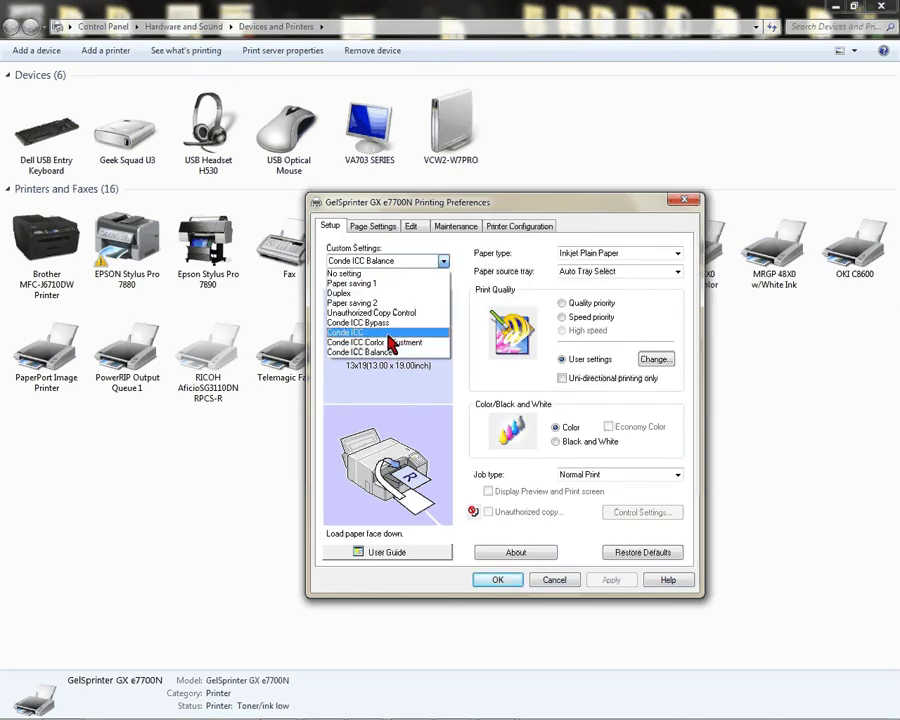
{"action": "left_click", "coordinate": [392, 332]}
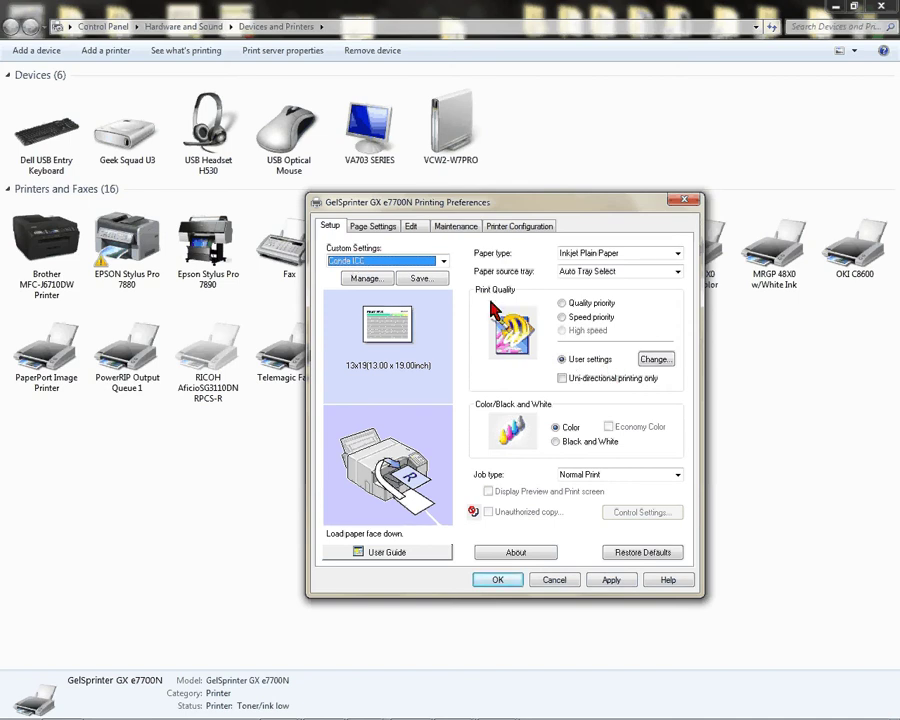
{"action": "left_click", "coordinate": [655, 360]}
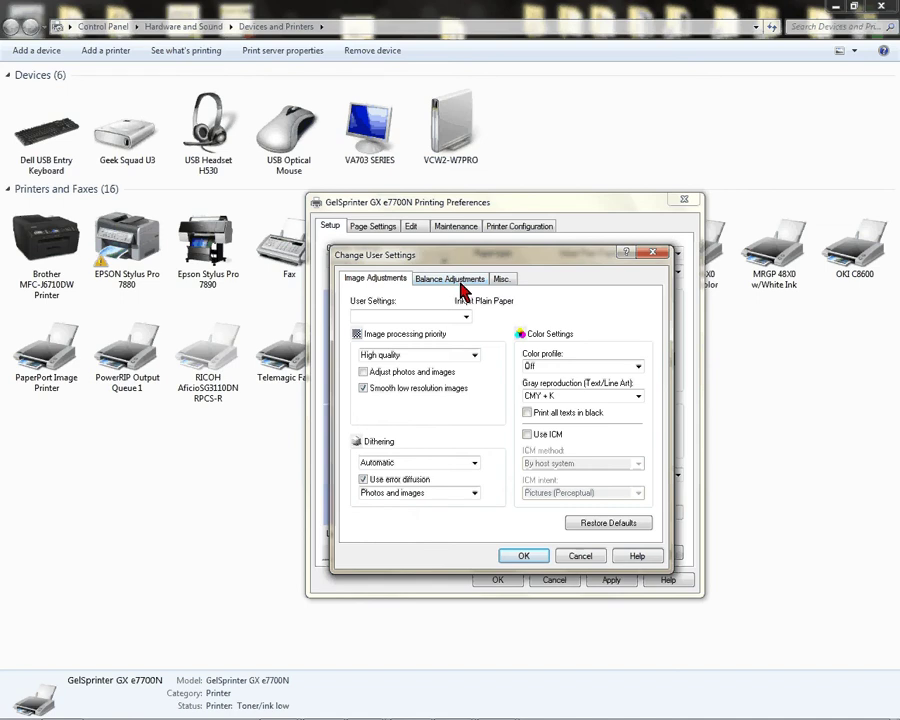
{"action": "left_click", "coordinate": [462, 282]}
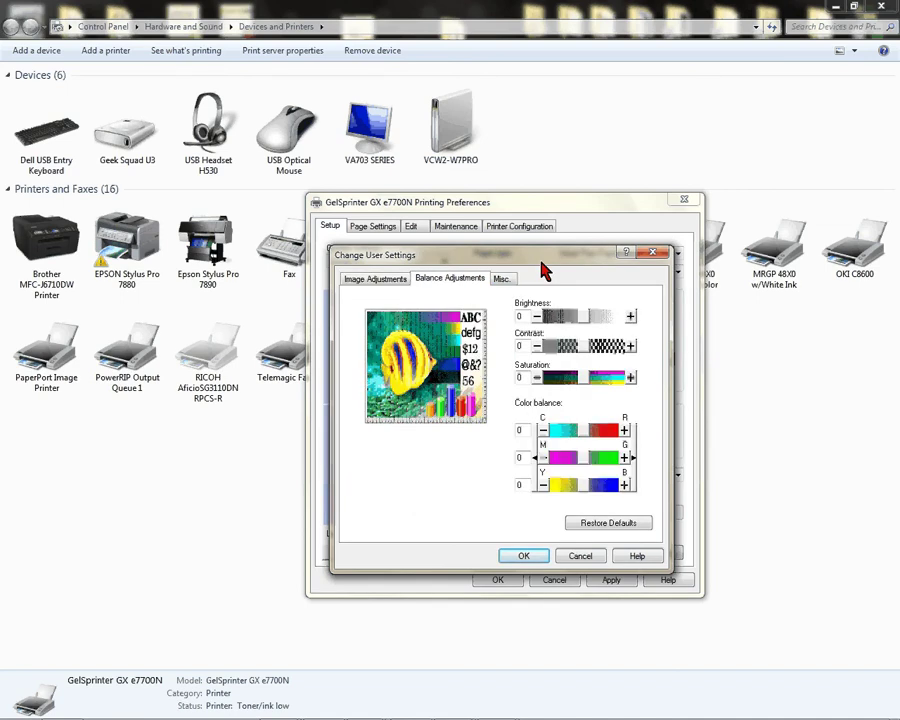
{"action": "left_click_drag", "start_coordinate": [542, 257], "coordinate": [407, 199]}
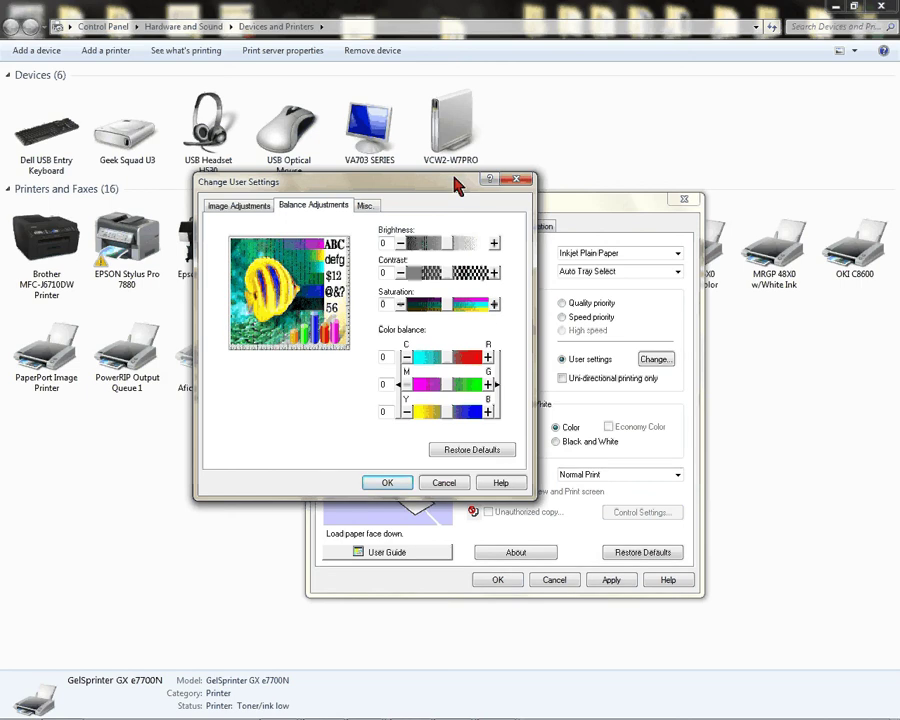
{"action": "left_click_drag", "start_coordinate": [457, 182], "coordinate": [492, 190]}
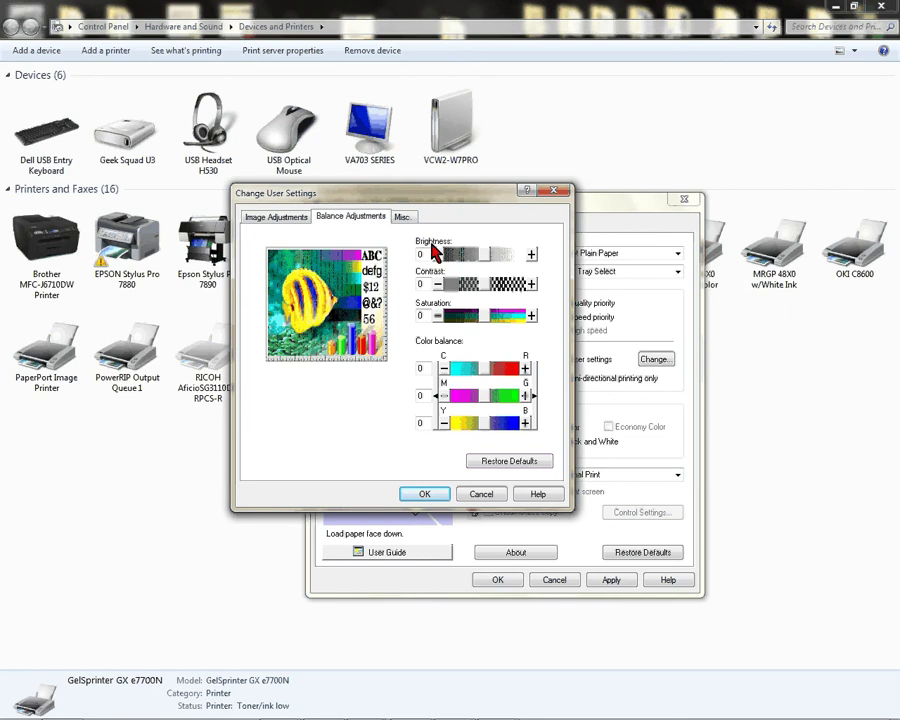
- Try raising the brightness to 23, and restore the default balance adjustments
{"action": "left_click", "coordinate": [531, 254]}
{"action": "left_click", "coordinate": [531, 254]}
{"action": "left_click", "coordinate": [532, 255]}
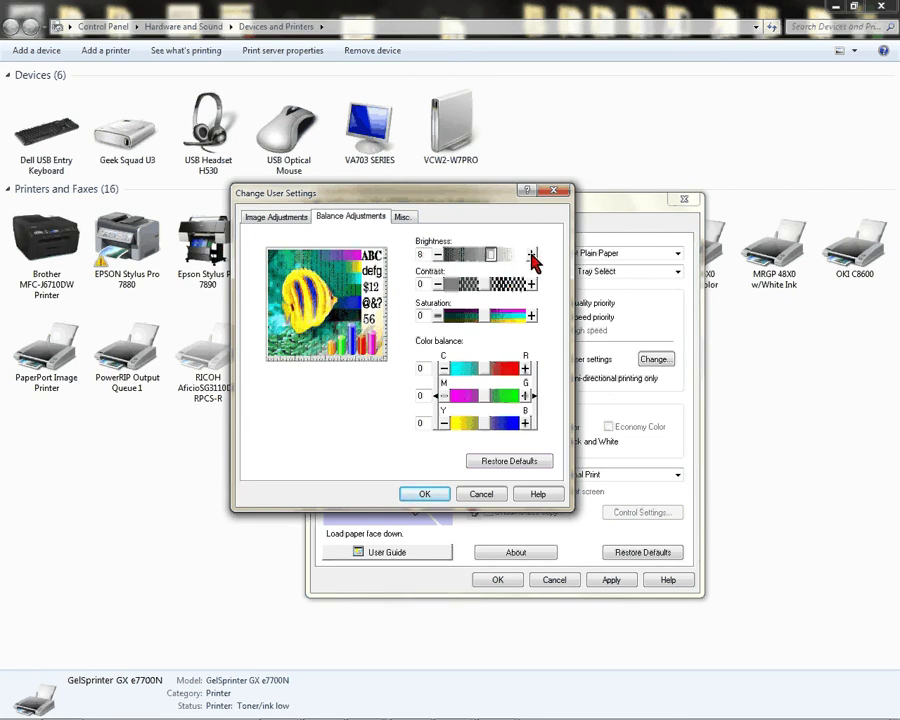
{"action": "left_click", "coordinate": [533, 256]}
{"action": "left_click", "coordinate": [533, 256]}
{"action": "left_click", "coordinate": [533, 256]}
{"action": "mouse_move", "coordinate": [495, 252]}
{"action": "left_mouse_down"}
{"action": "mouse_move", "coordinate": [518, 256]}
{"action": "mouse_move", "coordinate": [468, 257]}
{"action": "mouse_move", "coordinate": [518, 257]}
{"action": "mouse_move", "coordinate": [465, 259]}
{"action": "mouse_move", "coordinate": [500, 257]}
{"action": "left_mouse_up"}
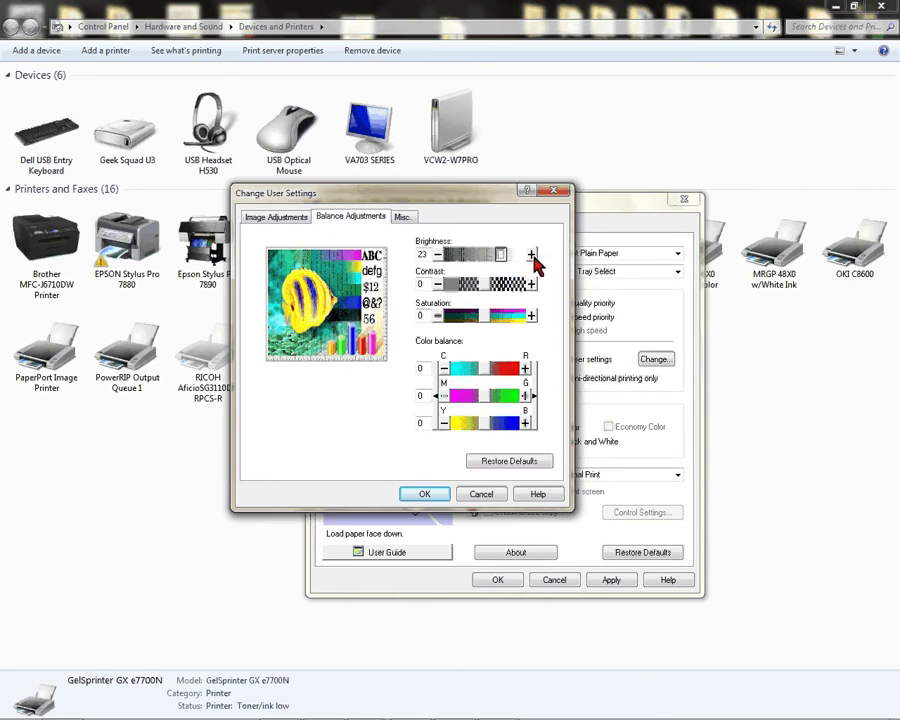
{"action": "left_click_drag", "start_coordinate": [438, 257], "coordinate": [410, 286]}
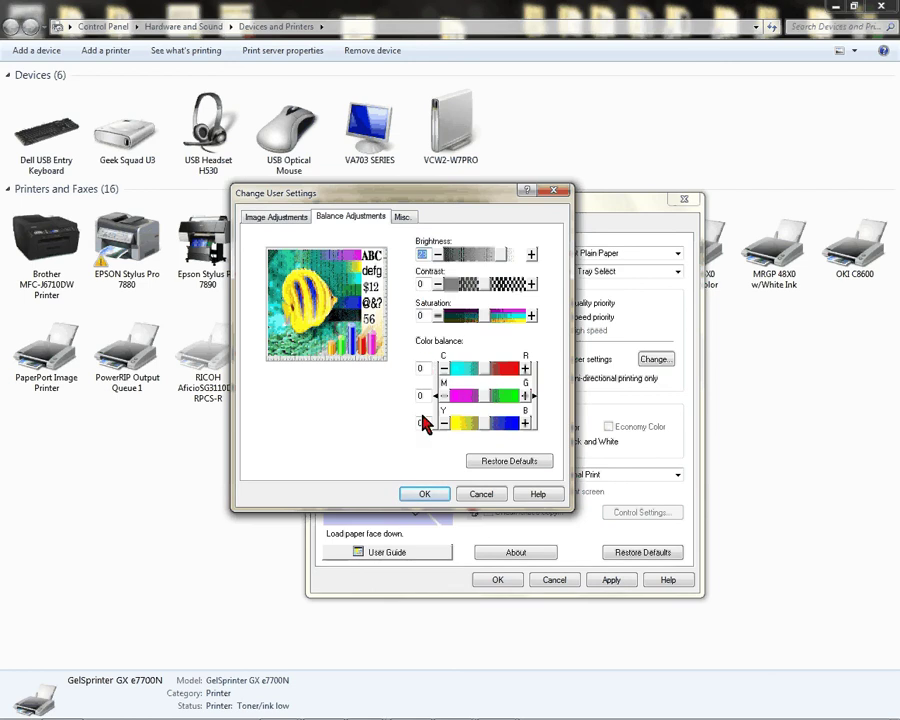
{"action": "left_click", "coordinate": [505, 464]}
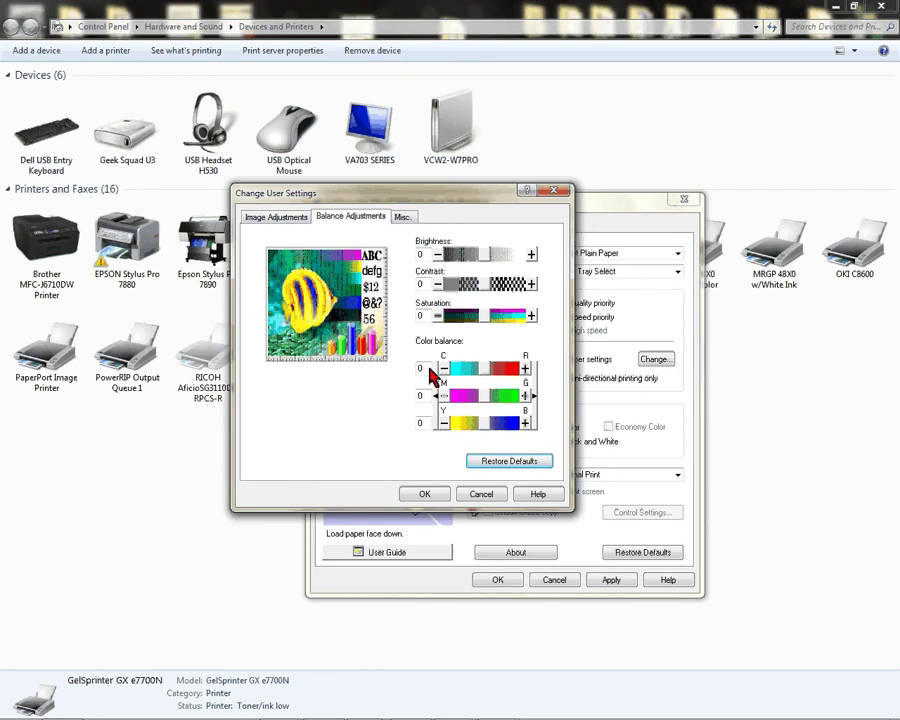
- Shift the cyan-red color balance toward red to a value of 8
{"action": "left_click", "coordinate": [525, 368]}
{"action": "left_click", "coordinate": [525, 368]}
{"action": "left_click", "coordinate": [525, 368]}
{"action": "left_click", "coordinate": [525, 368]}
{"action": "left_click", "coordinate": [525, 368]}
{"action": "left_click", "coordinate": [525, 368]}
{"action": "left_click", "coordinate": [525, 368]}
{"action": "left_click", "coordinate": [525, 368]}
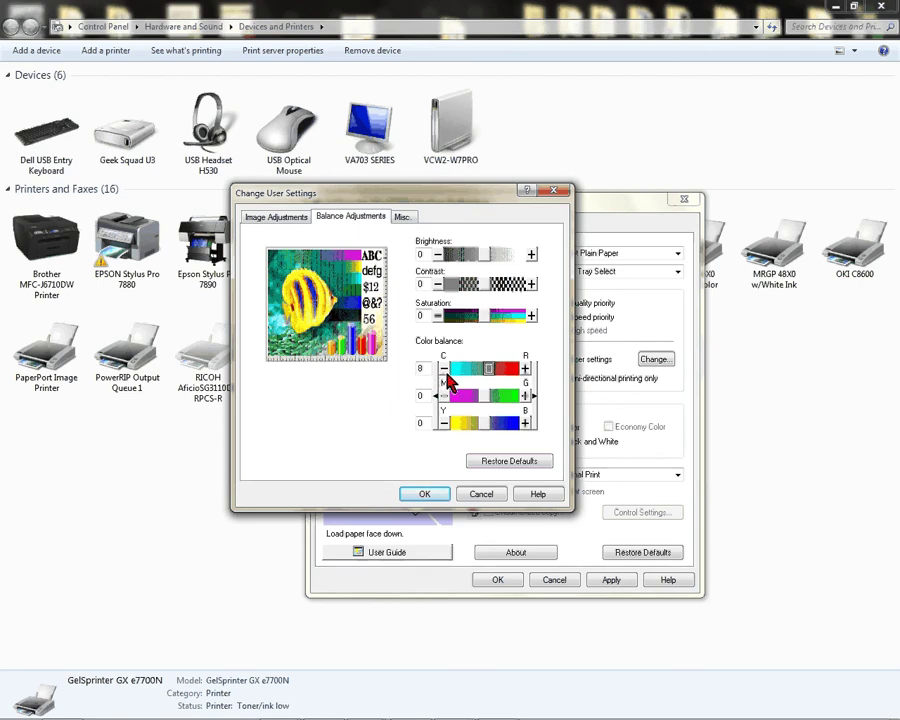
- Shift the cyan-red color balance toward cyan to a value of -9
{"action": "left_click", "coordinate": [444, 369]}
{"action": "double_click", "coordinate": [444, 369]}
{"action": "left_click", "coordinate": [444, 369]}
{"action": "double_click", "coordinate": [444, 369]}
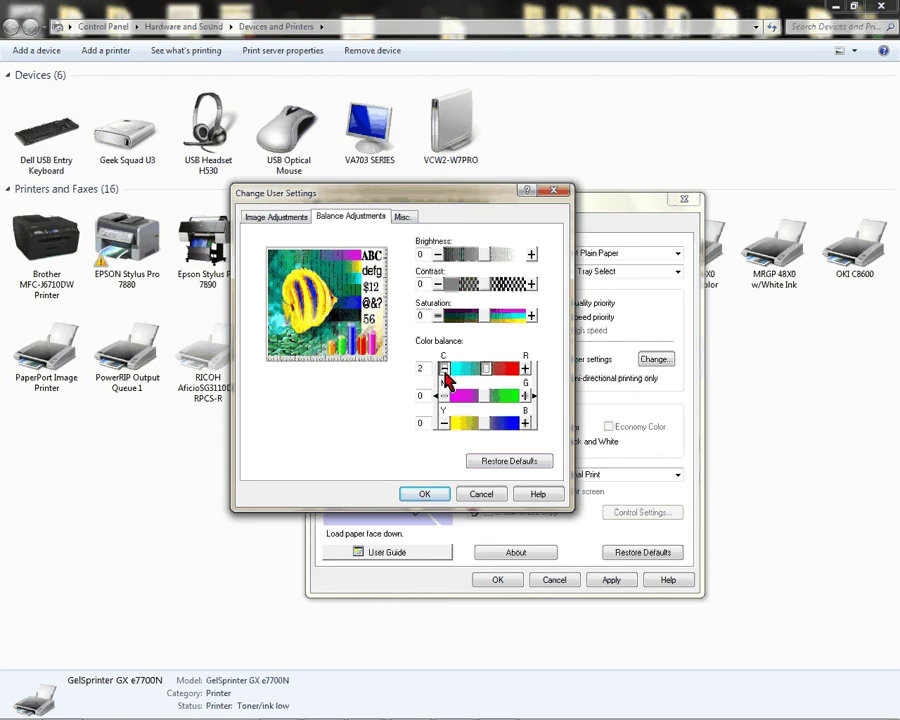
{"action": "left_click", "coordinate": [444, 369]}
{"action": "double_click", "coordinate": [444, 369]}
{"action": "double_click", "coordinate": [444, 369]}
{"action": "double_click", "coordinate": [444, 369]}
{"action": "double_click", "coordinate": [444, 369]}
{"action": "double_click", "coordinate": [444, 369]}
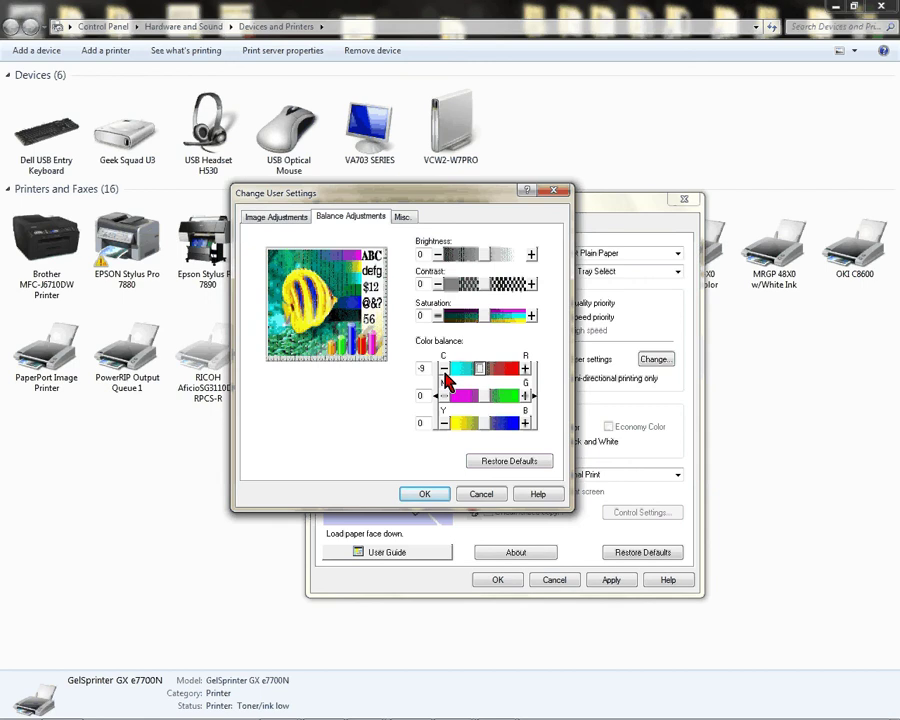
- Bring the cyan-red color balance back toward red to -3 and accept the user settings
{"action": "left_click", "coordinate": [525, 369]}
{"action": "double_click", "coordinate": [525, 369]}
{"action": "left_click", "coordinate": [525, 369]}
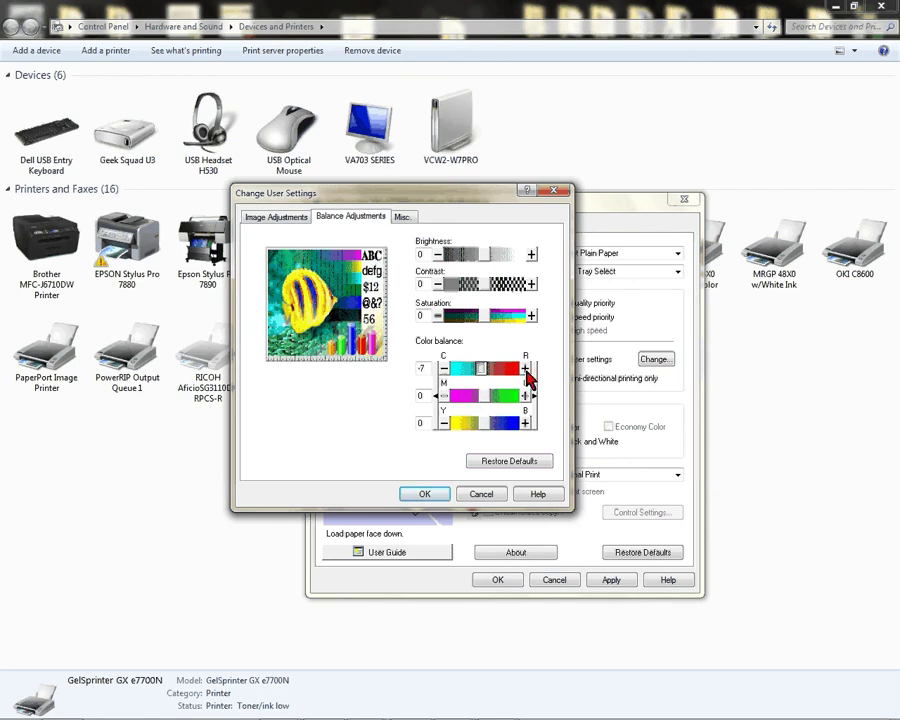
{"action": "left_click", "coordinate": [525, 369]}
{"action": "left_click", "coordinate": [525, 369]}
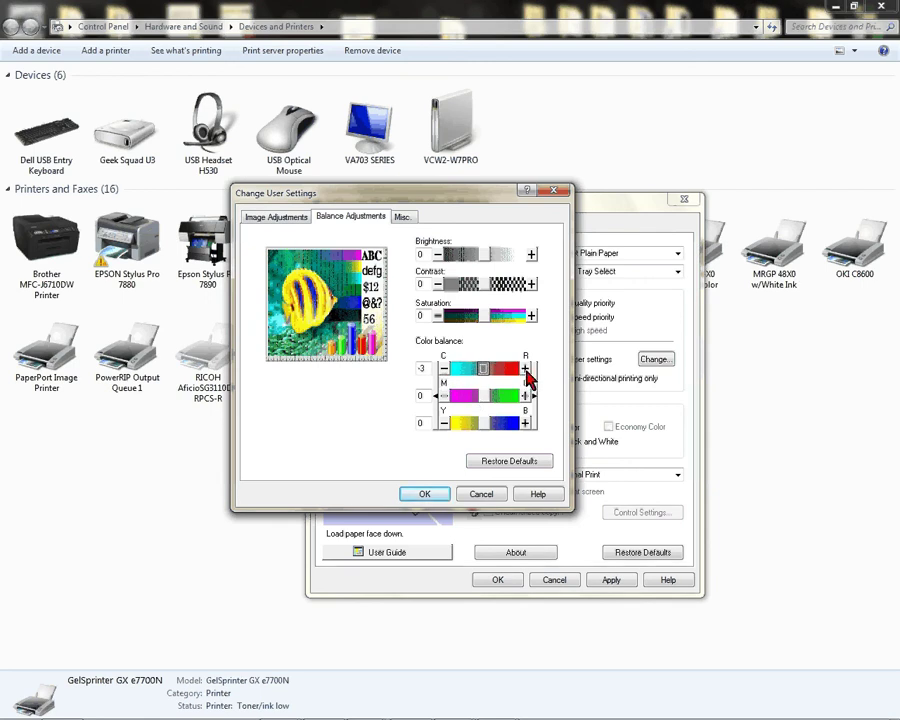
{"action": "left_click", "coordinate": [432, 497]}
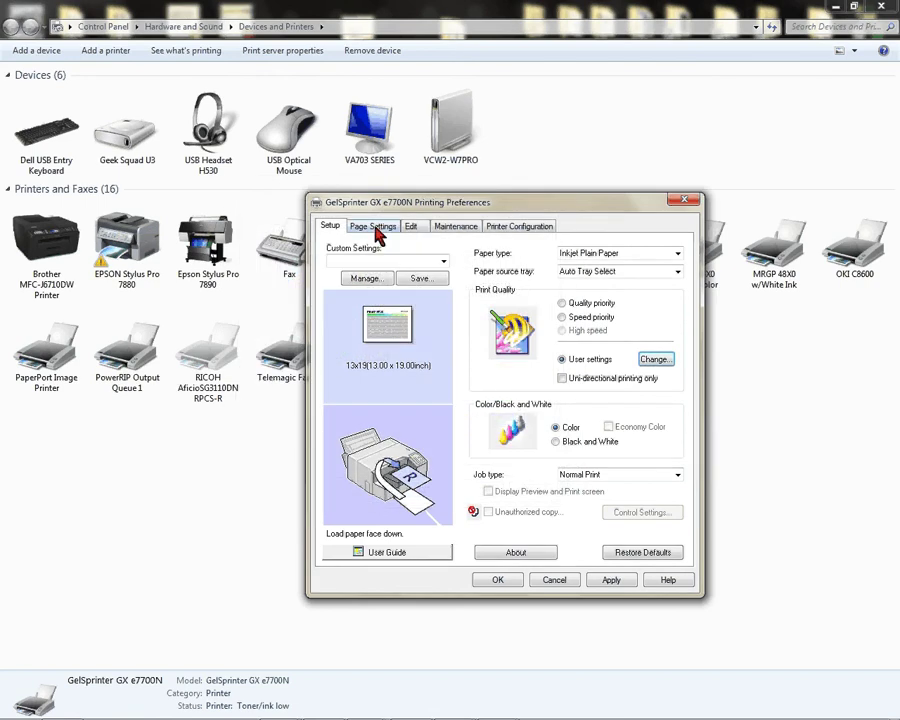
- Save the current printer settings as a new custom setting named "Conde ICC + 8 R"
{"action": "left_click", "coordinate": [428, 280]}
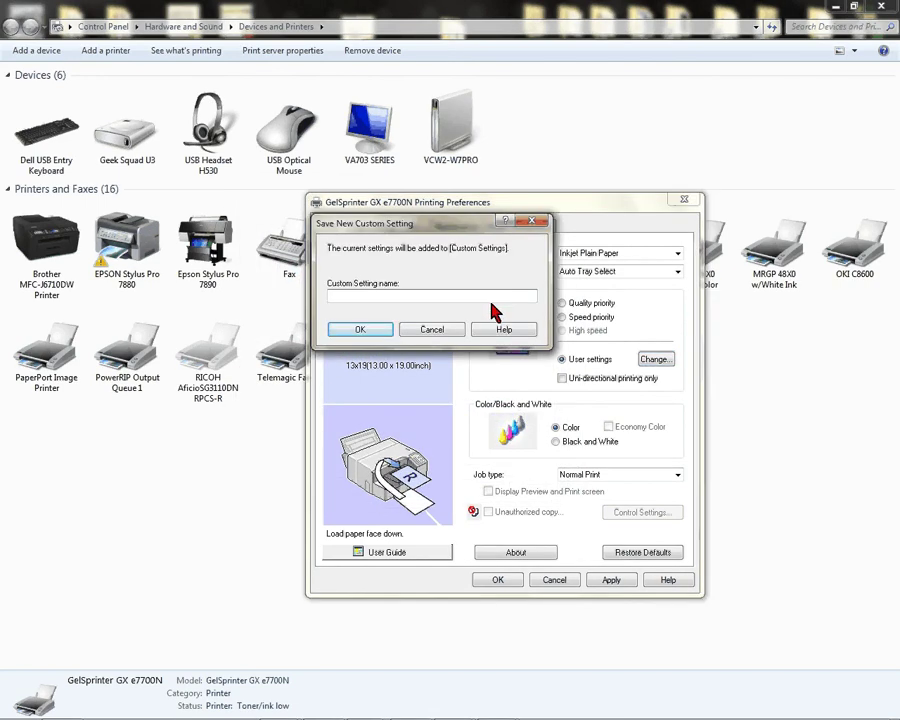
{"action": "type", "text": "Conde"}
{"action": "type", "text": " ICC"}
{"action": "type", "text": "Red"}
{"action": "type", "text": "8"}
{"action": "key", "text": "BackSpace"}
{"action": "key", "text": "BackSpace"}
{"action": "key", "text": "BackSpace"}
{"action": "key", "text": "BackSpace"}
{"action": "key", "text": "BackSpace"}
{"action": "type", "text": "+ 8 R"}
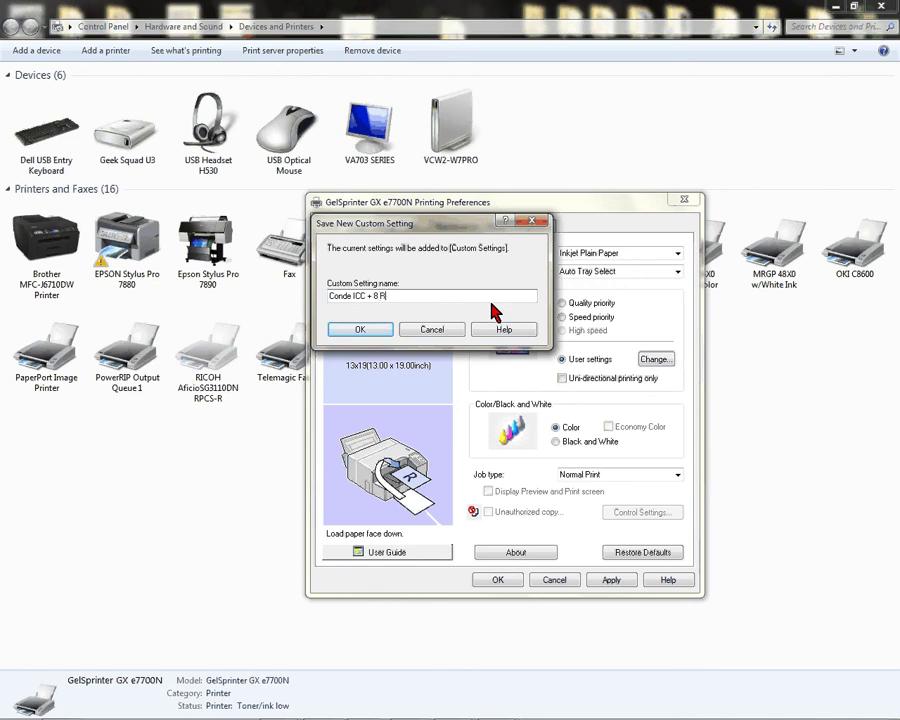
{"action": "left_click", "coordinate": [362, 331]}
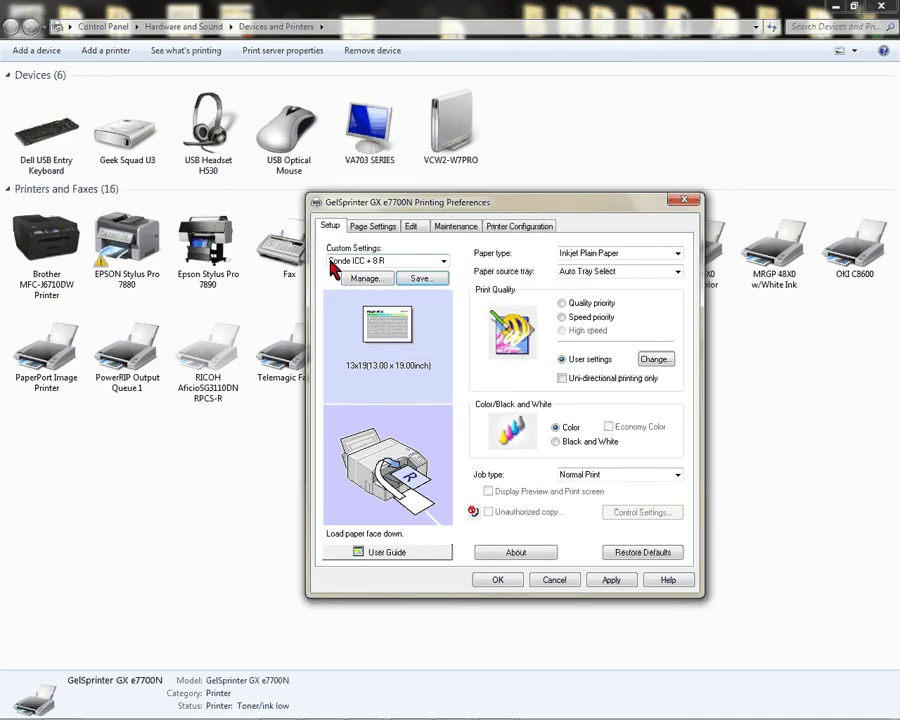
- Choose the Conde ICC + 8 R custom setting, apply it and close the printing preferences
{"action": "left_click", "coordinate": [395, 260]}
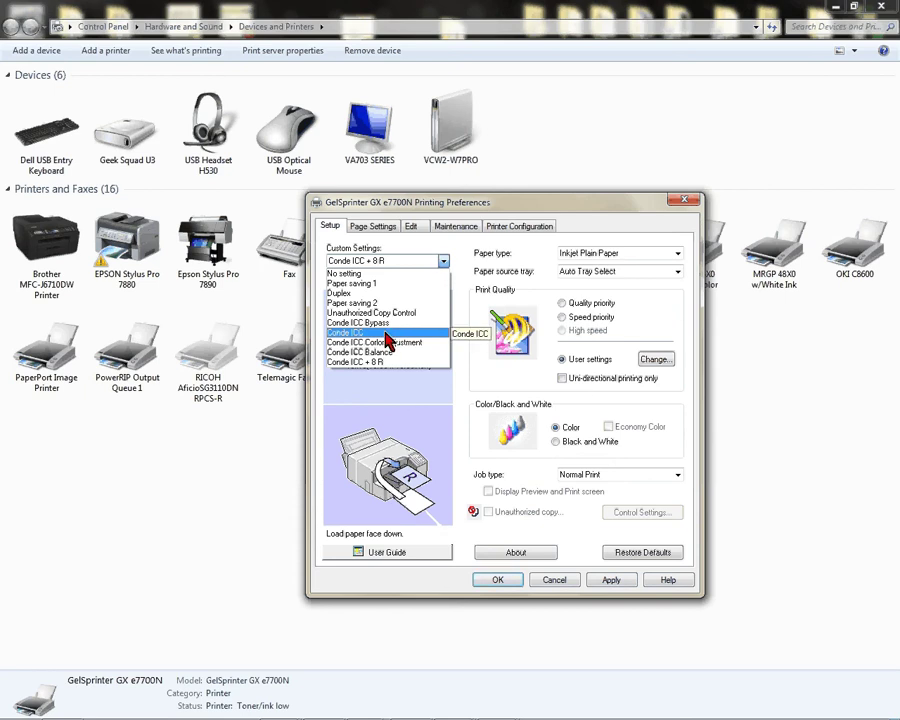
{"action": "left_click", "coordinate": [421, 370]}
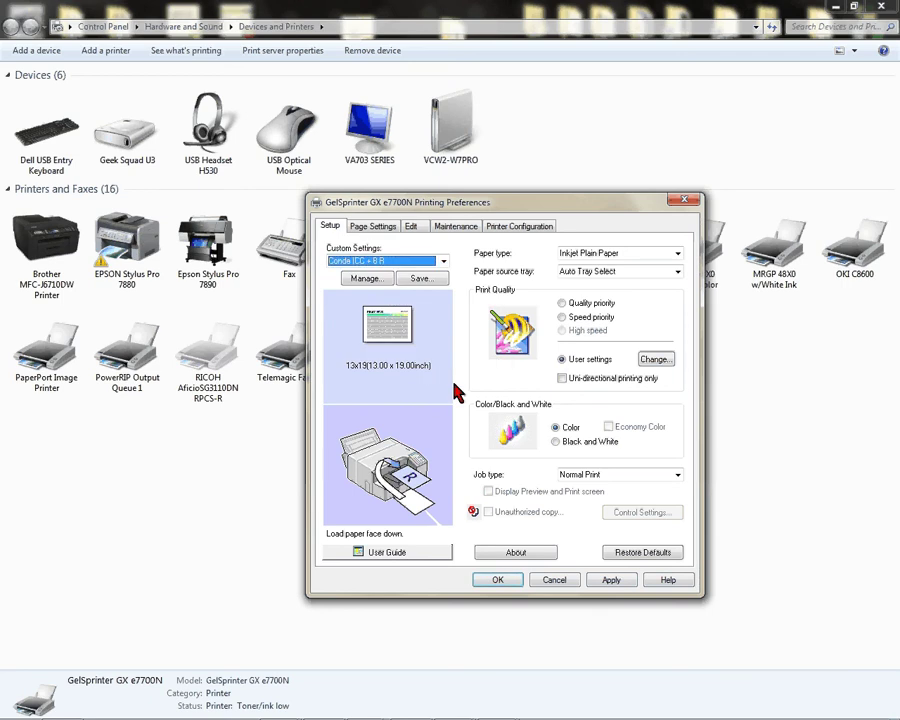
{"action": "left_click", "coordinate": [612, 582]}
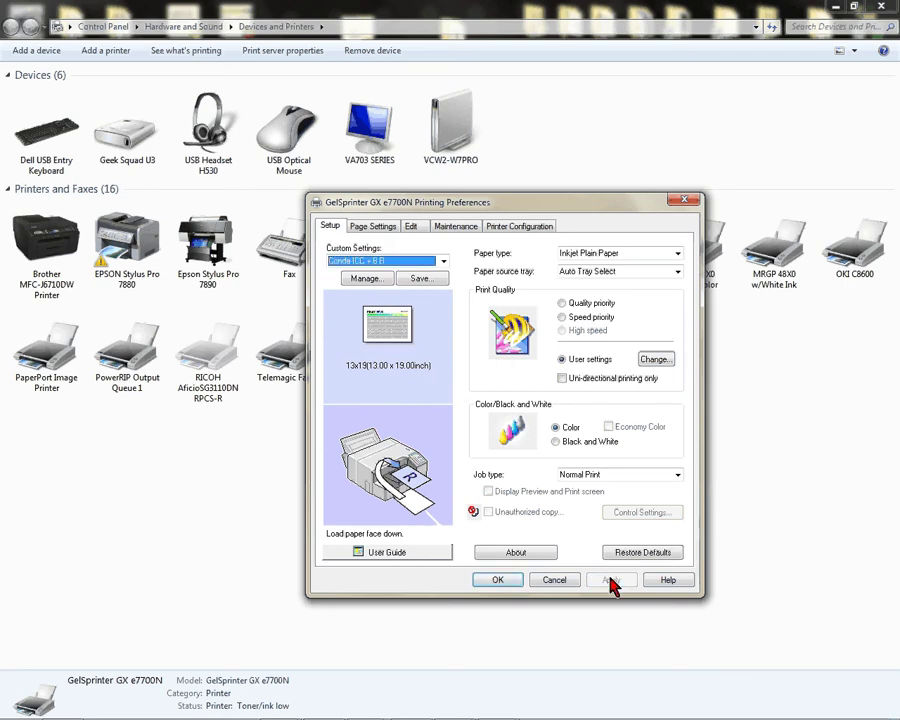
{"action": "left_click", "coordinate": [500, 581]}
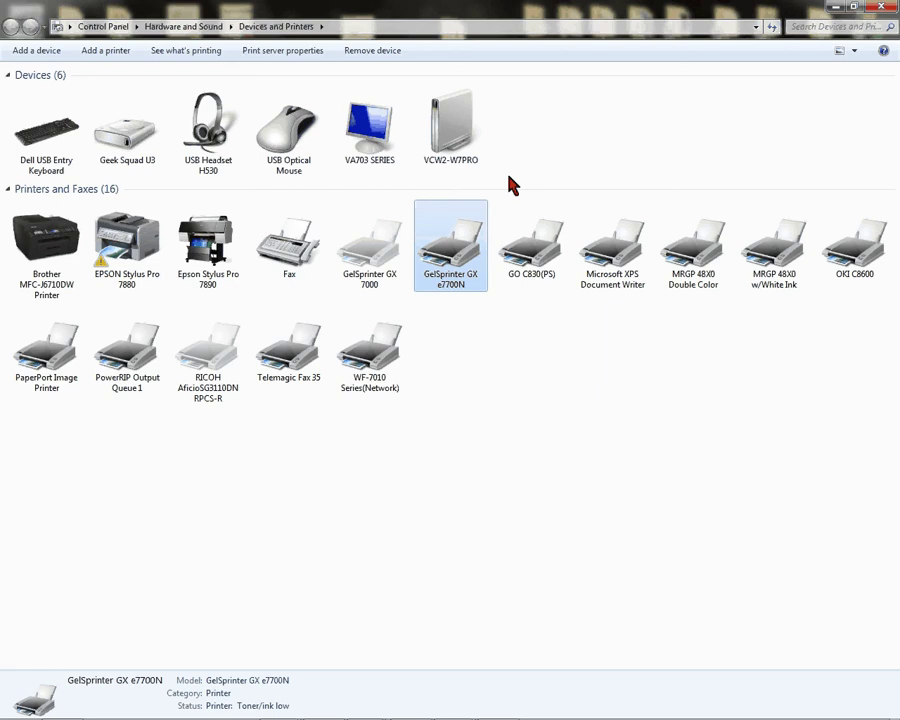
- Reopen the GelSprinter GX e7700N printing preferences, apply the Conde ICC custom setting, and close the preferences and Devices and Printers
{"action": "right_click", "coordinate": [474, 250]}
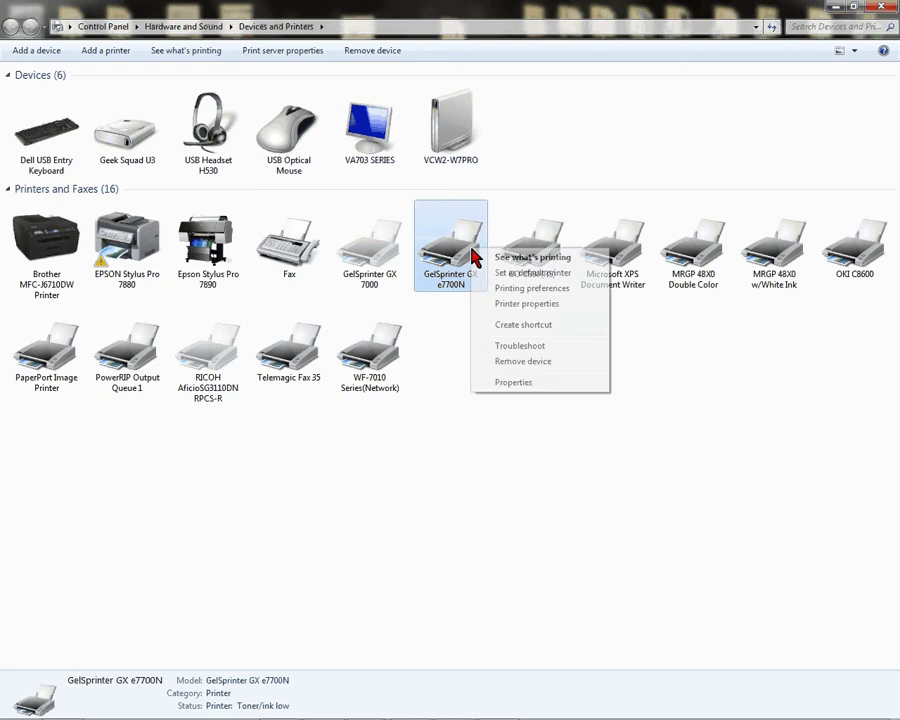
{"action": "left_click", "coordinate": [540, 288]}
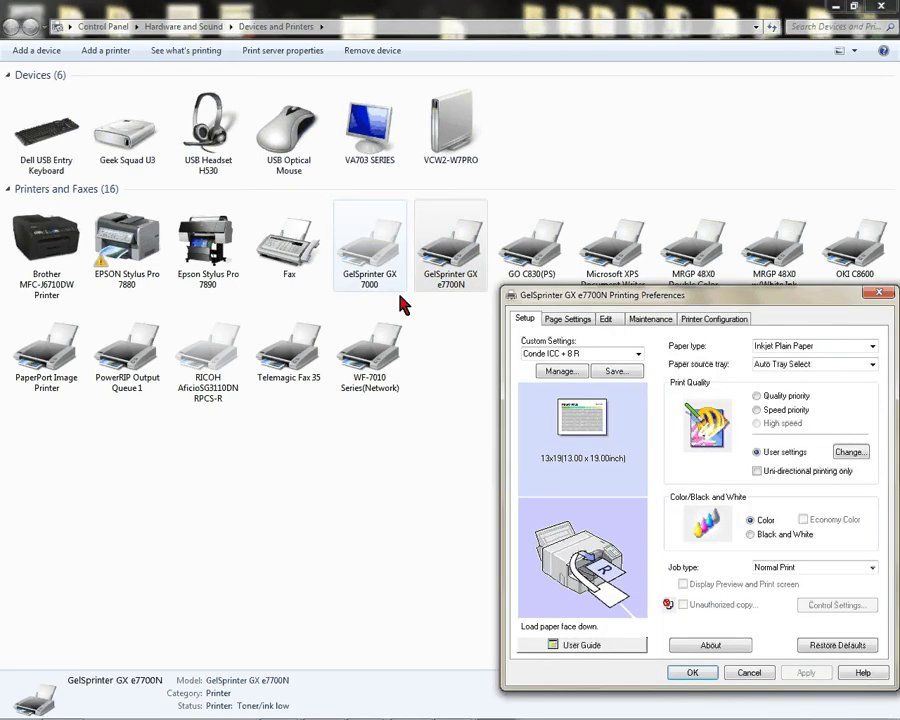
{"action": "left_click", "coordinate": [636, 354]}
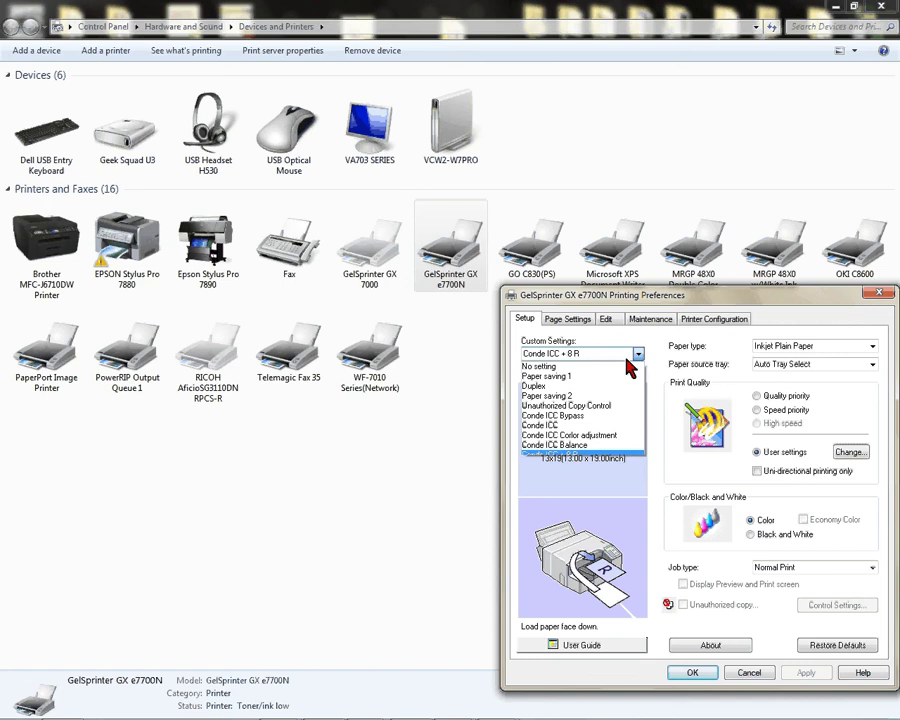
{"action": "left_click", "coordinate": [568, 432]}
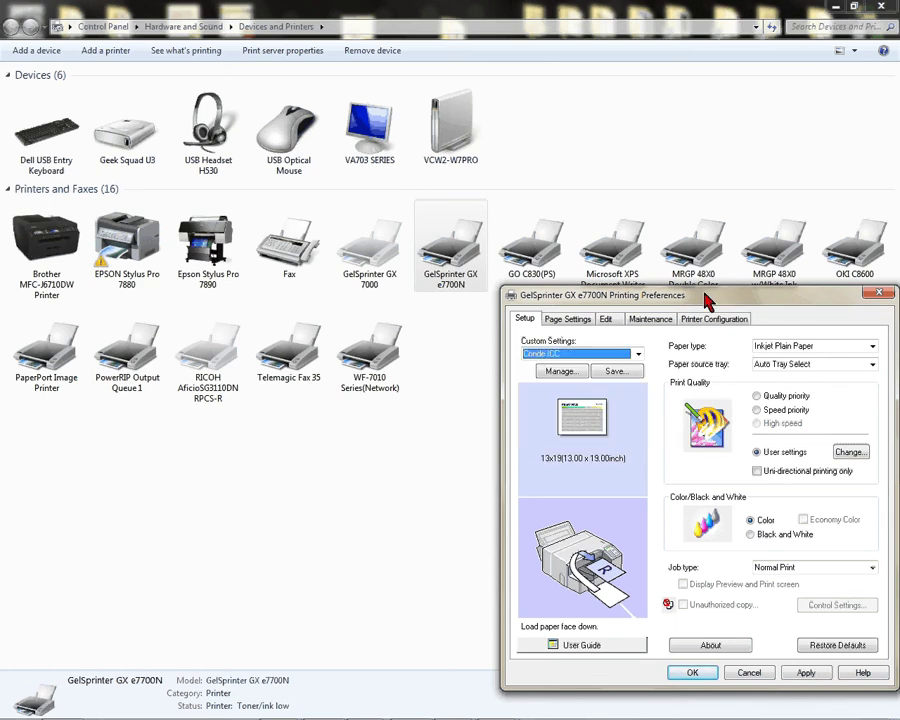
{"action": "left_click_drag", "start_coordinate": [650, 295], "coordinate": [402, 204]}
{"action": "left_click", "coordinate": [557, 582]}
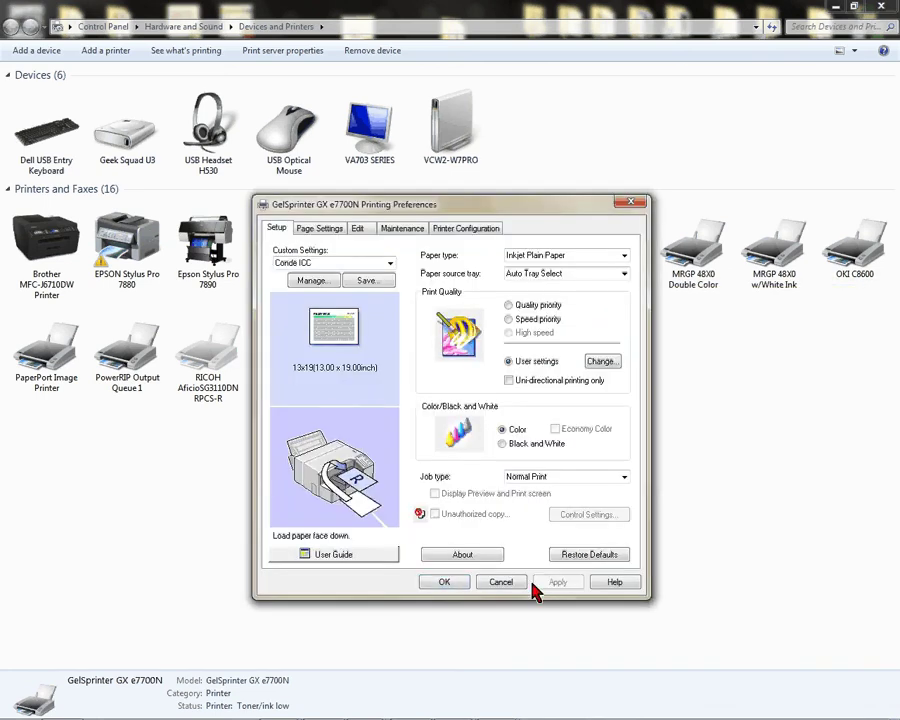
{"action": "left_click", "coordinate": [446, 583]}
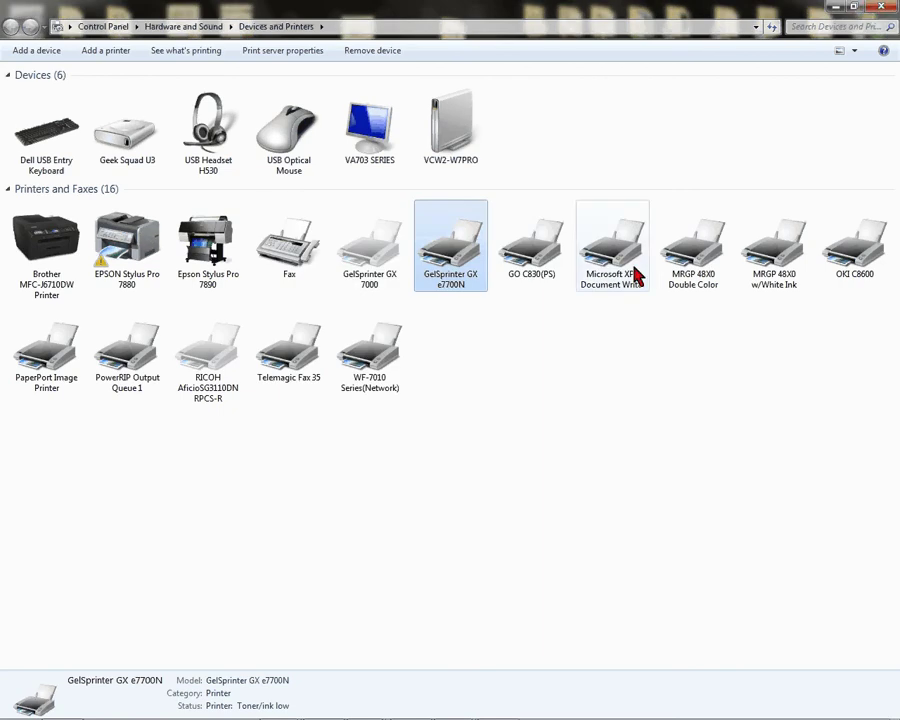
{"action": "left_click", "coordinate": [880, 7]}
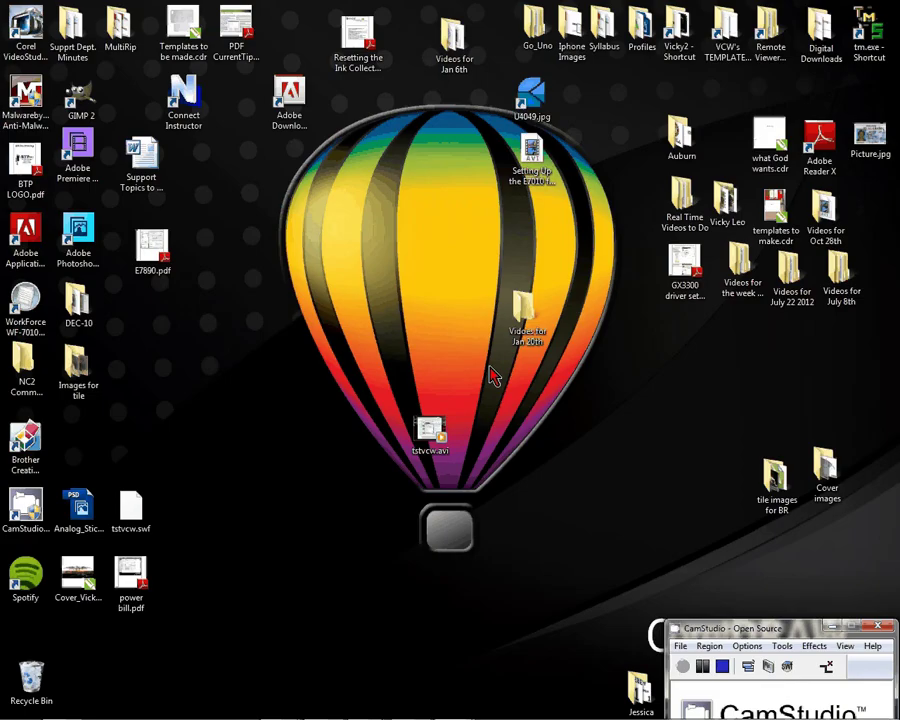